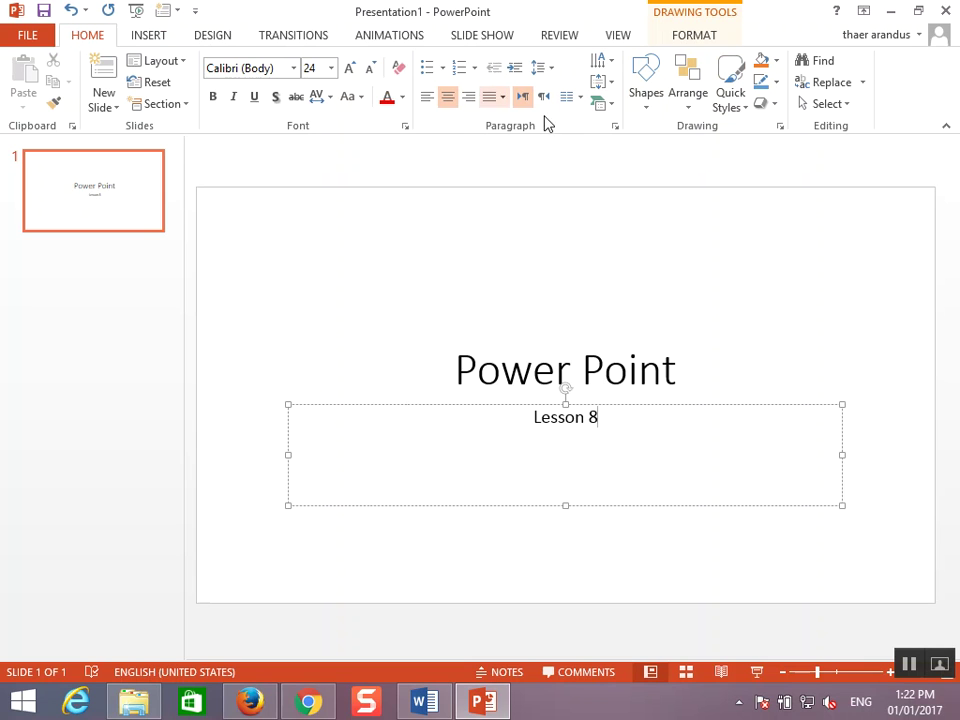
Show the DESIGN tab's themes and variants for the Power Point / Lesson 8 slide.
{"action": "left_click", "coordinate": [213, 38]}
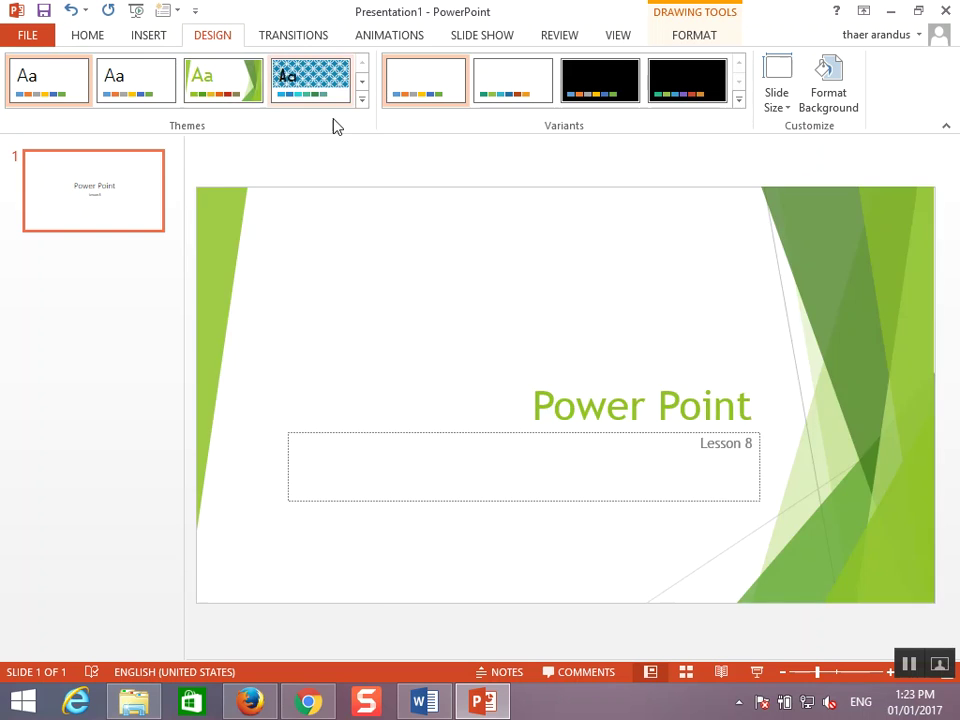
Expand the Themes gallery to preview themes and apply the teal Ion theme.
{"action": "left_click", "coordinate": [361, 100]}
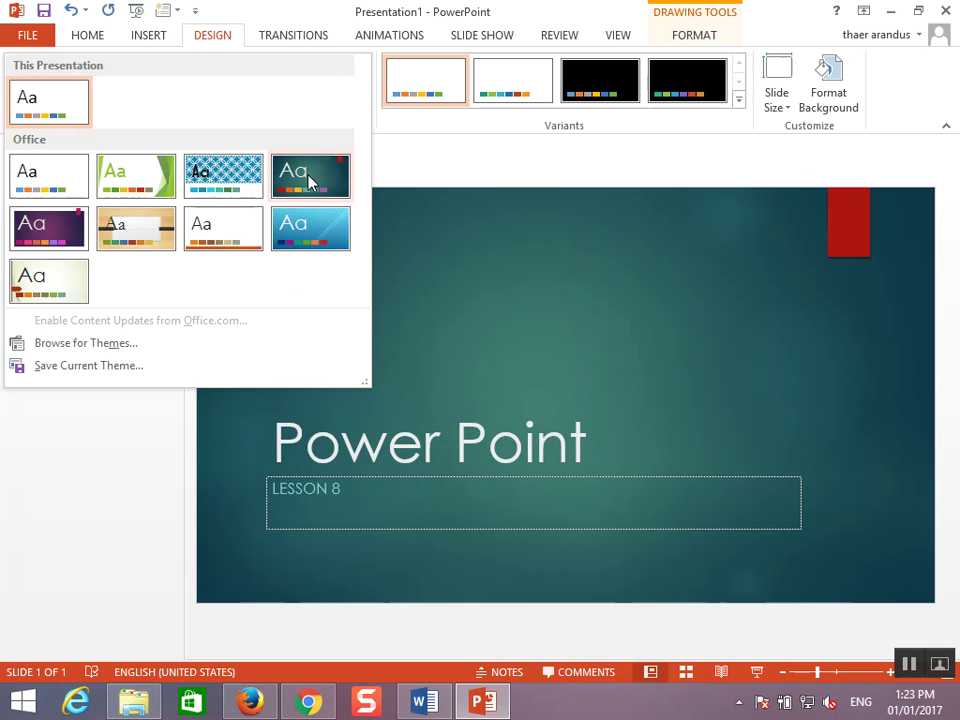
{"action": "left_click", "coordinate": [310, 180]}
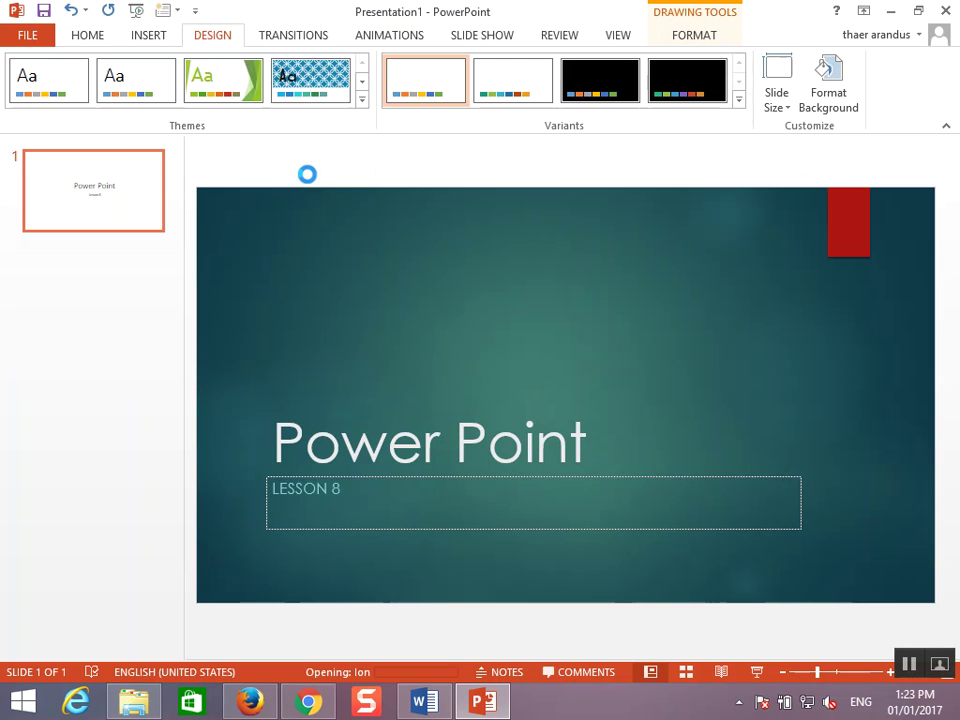
View the Ion theme's New Slide layout choices on the HOME tab.
{"action": "left_click", "coordinate": [89, 38]}
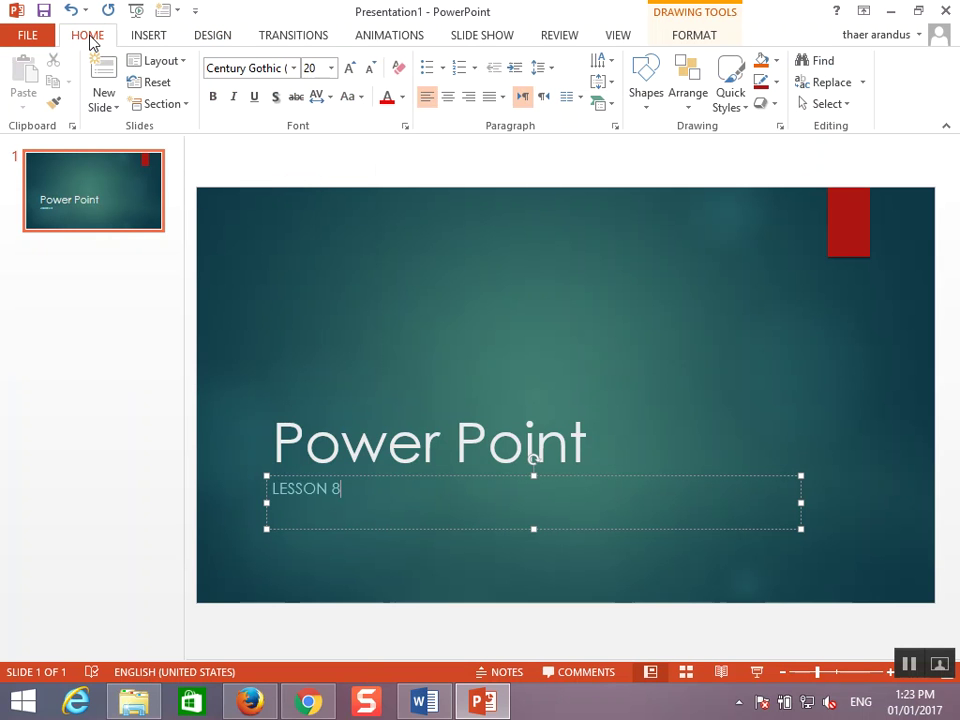
{"action": "left_click", "coordinate": [113, 109]}
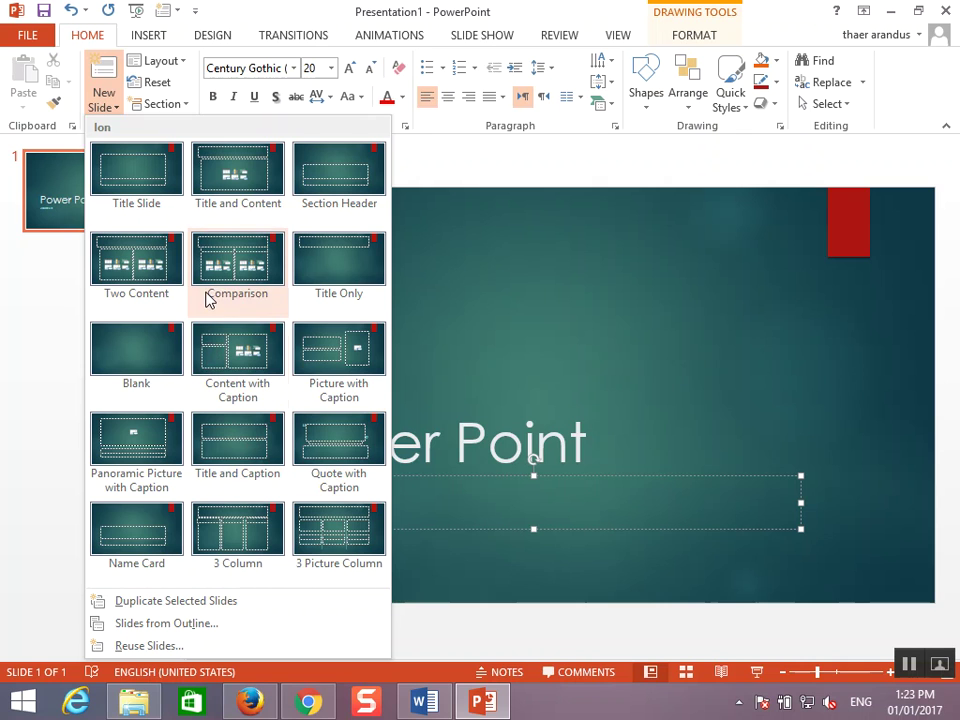
Bring up the Variants options for colours, fonts, effects and background styles.
{"action": "left_click", "coordinate": [212, 35]}
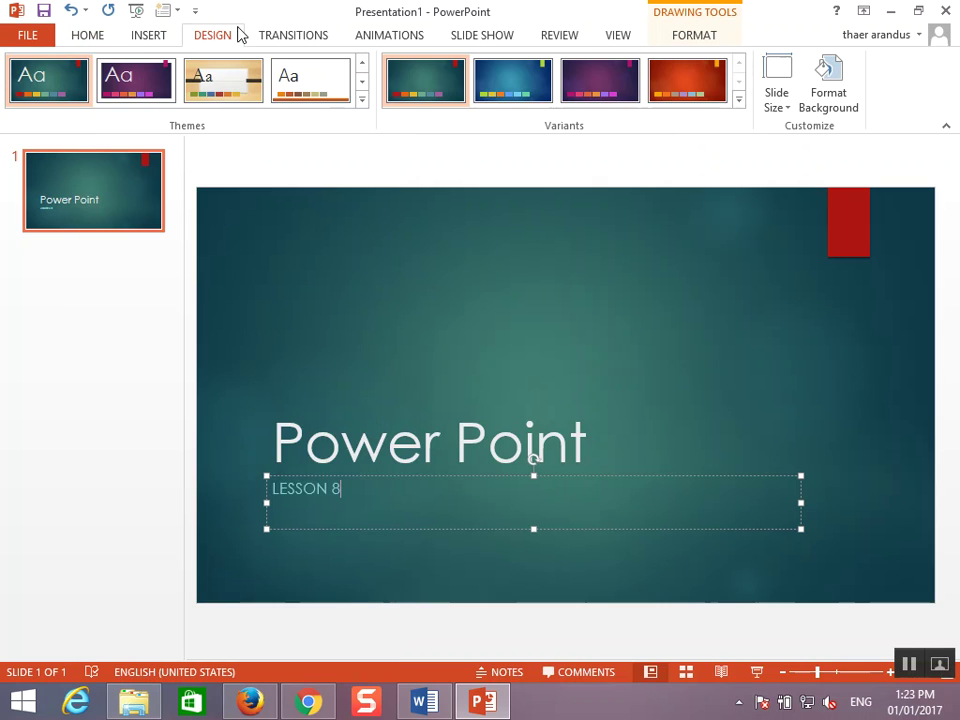
{"action": "left_click", "coordinate": [737, 104]}
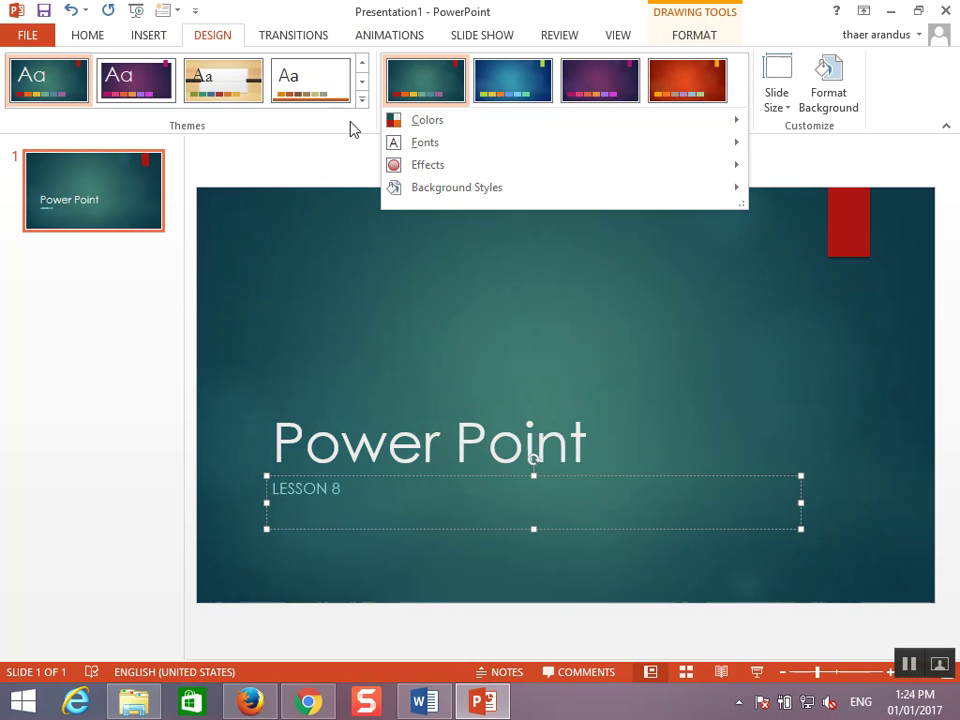
{"action": "left_click", "coordinate": [354, 128]}
{"action": "left_click", "coordinate": [739, 103]}
{"action": "mouse_move", "coordinate": [427, 120]}
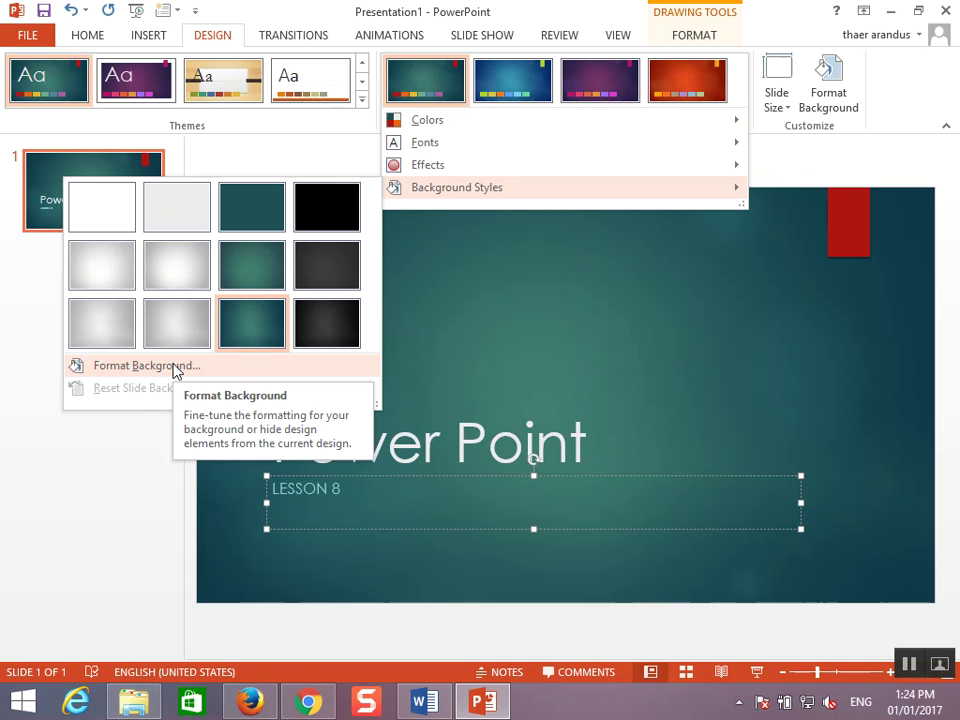
Switch the slide to the green Facet theme with a light green gradient background.
{"action": "left_click", "coordinate": [836, 89]}
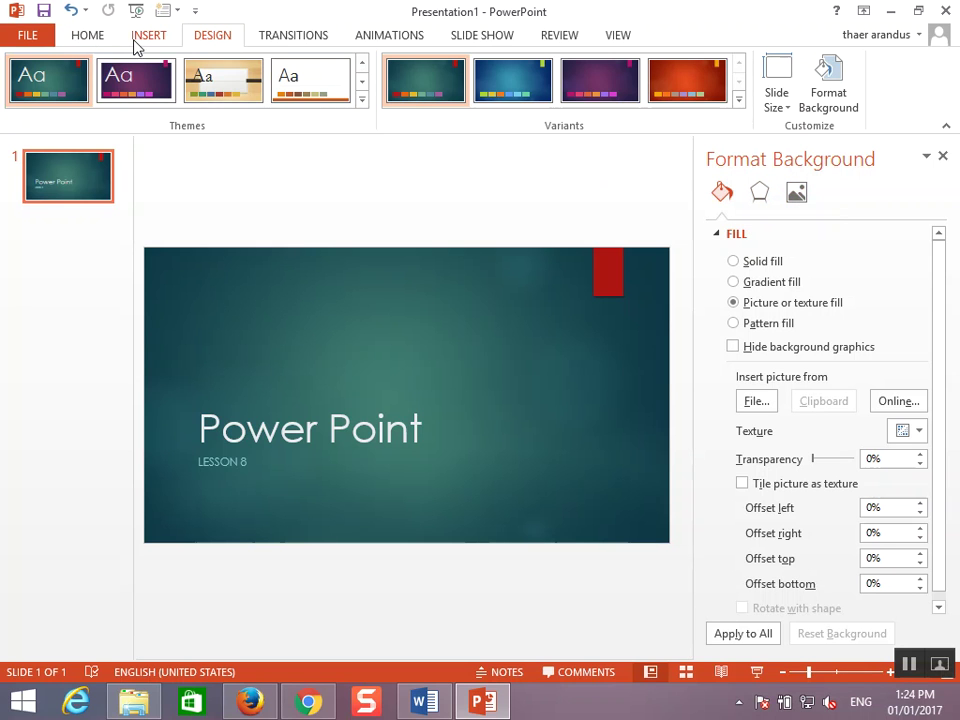
{"action": "left_click", "coordinate": [363, 99]}
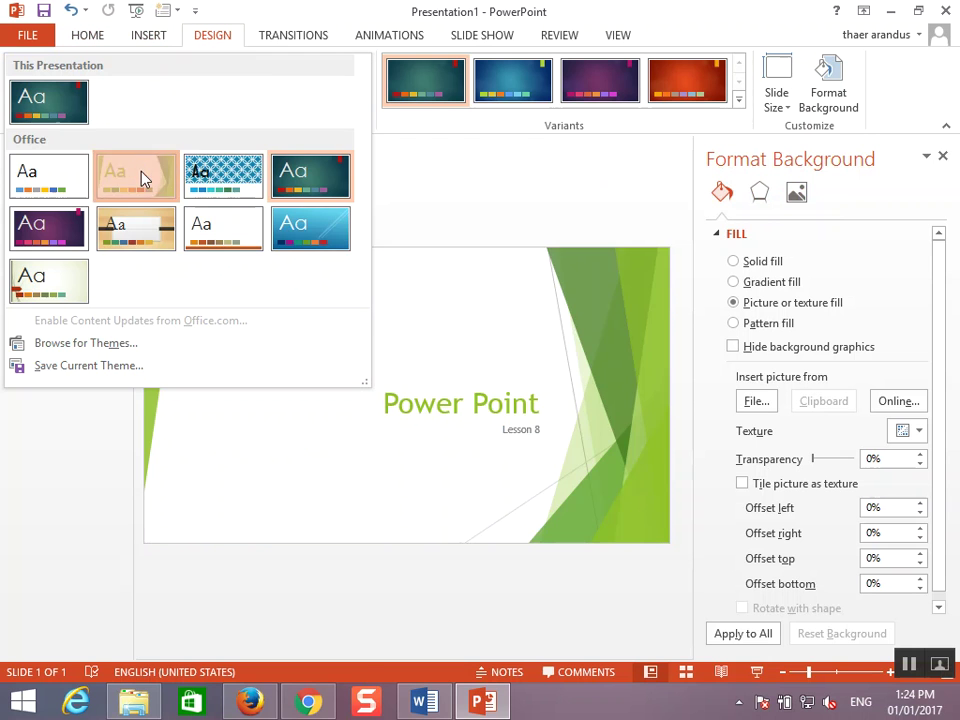
{"action": "left_click", "coordinate": [141, 178]}
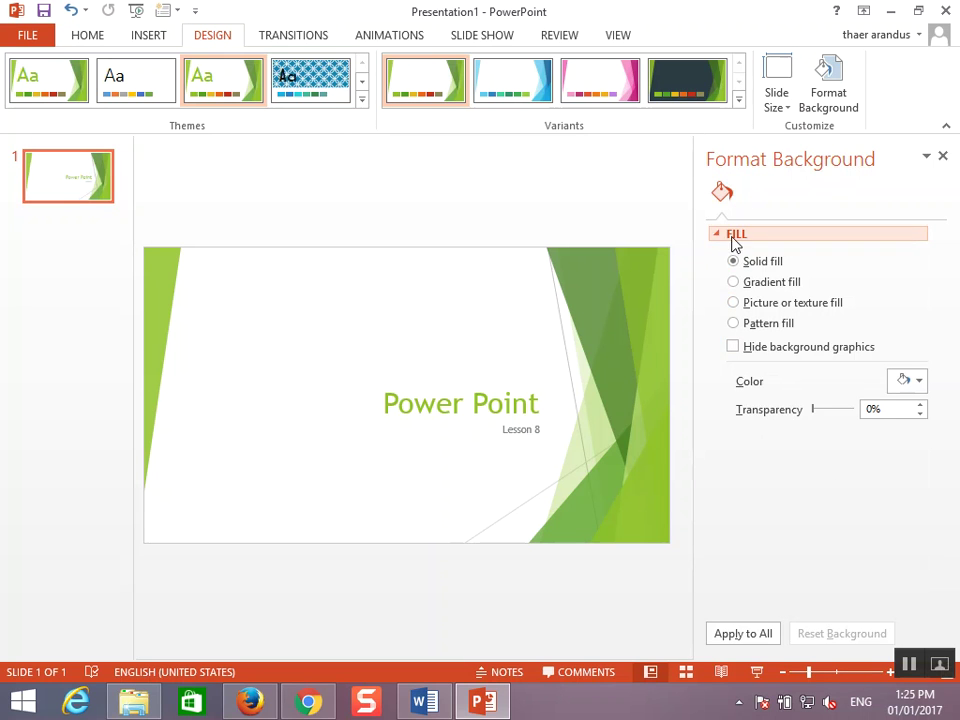
{"action": "left_click", "coordinate": [748, 284]}
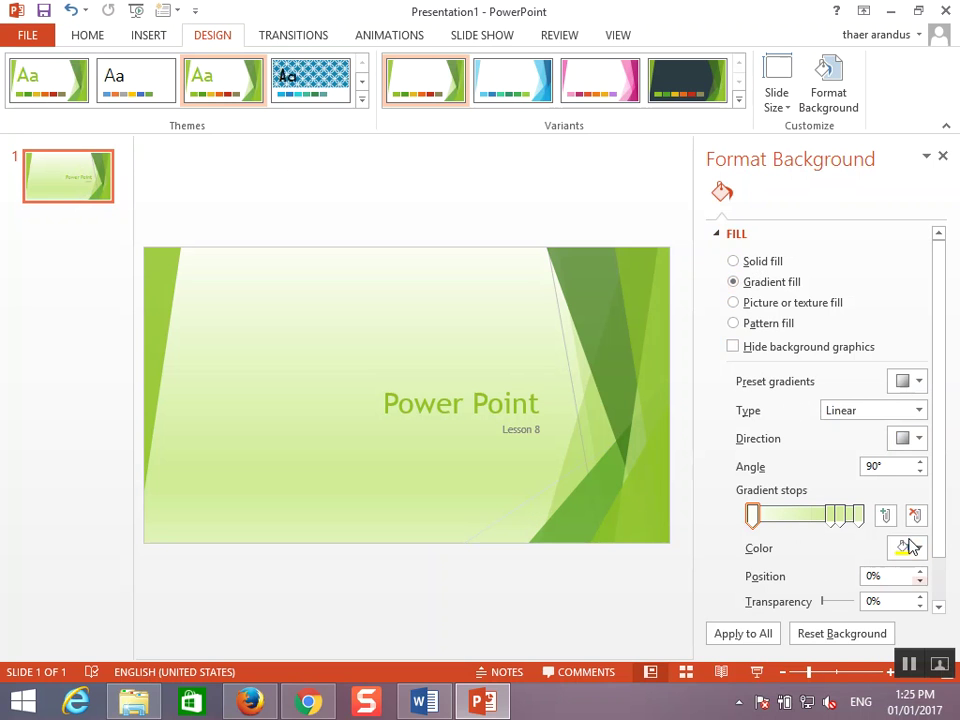
Fill the slide background with the picture abodi.png.
{"action": "left_click", "coordinate": [734, 303]}
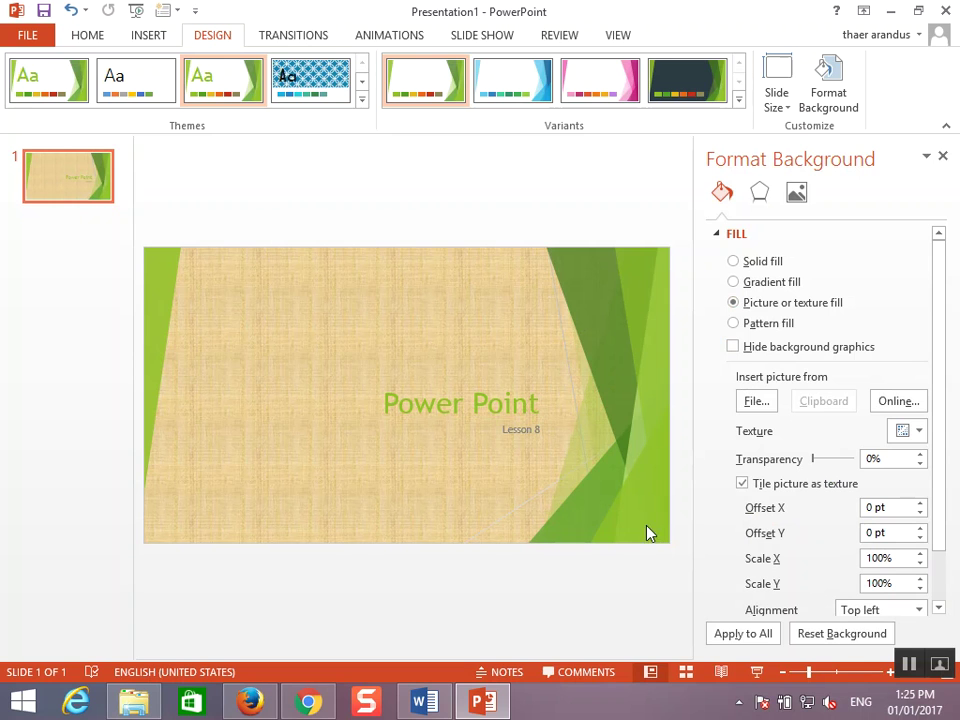
{"action": "left_click", "coordinate": [757, 401]}
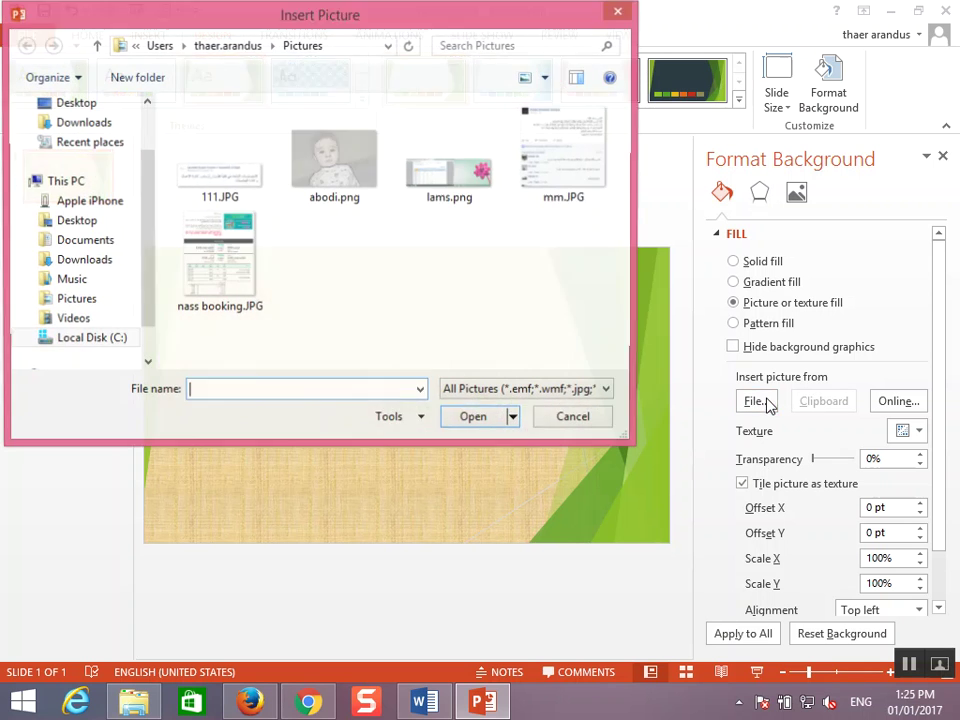
{"action": "double_click", "coordinate": [352, 178]}
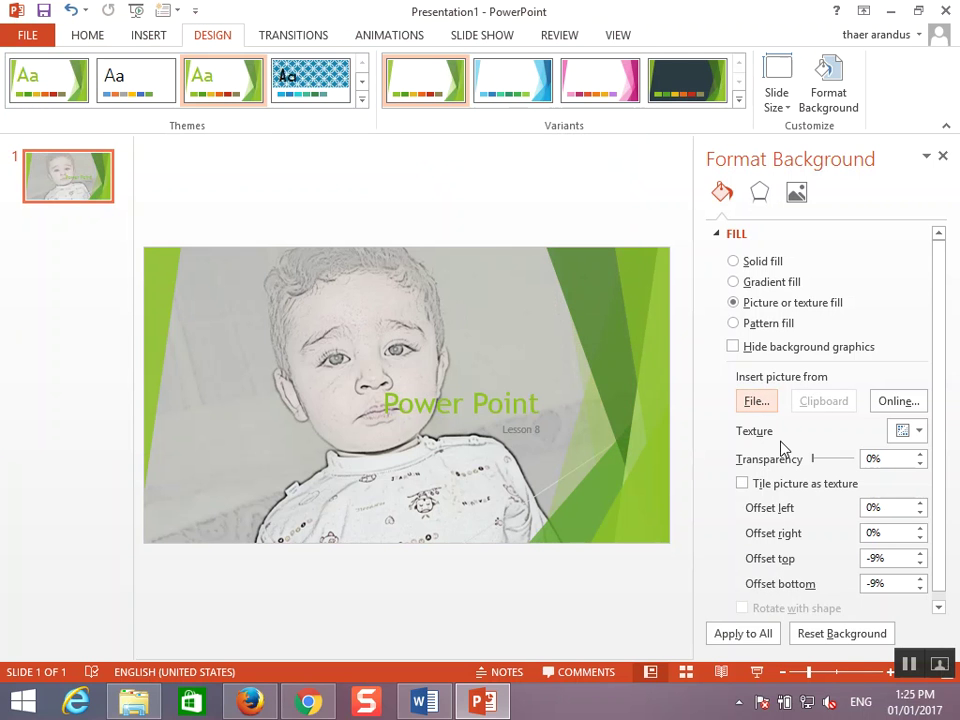
Change the slide background to a fine dotted green pattern fill.
{"action": "left_click", "coordinate": [745, 325]}
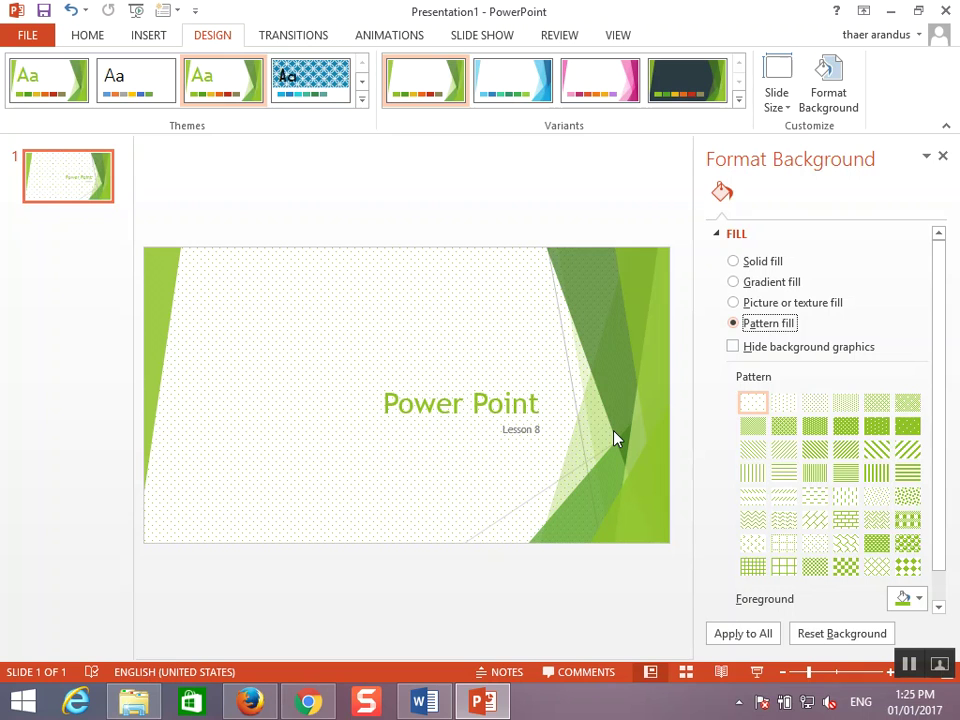
Reset the slide background to the Facet theme's plain white fill.
{"action": "left_click", "coordinate": [840, 634]}
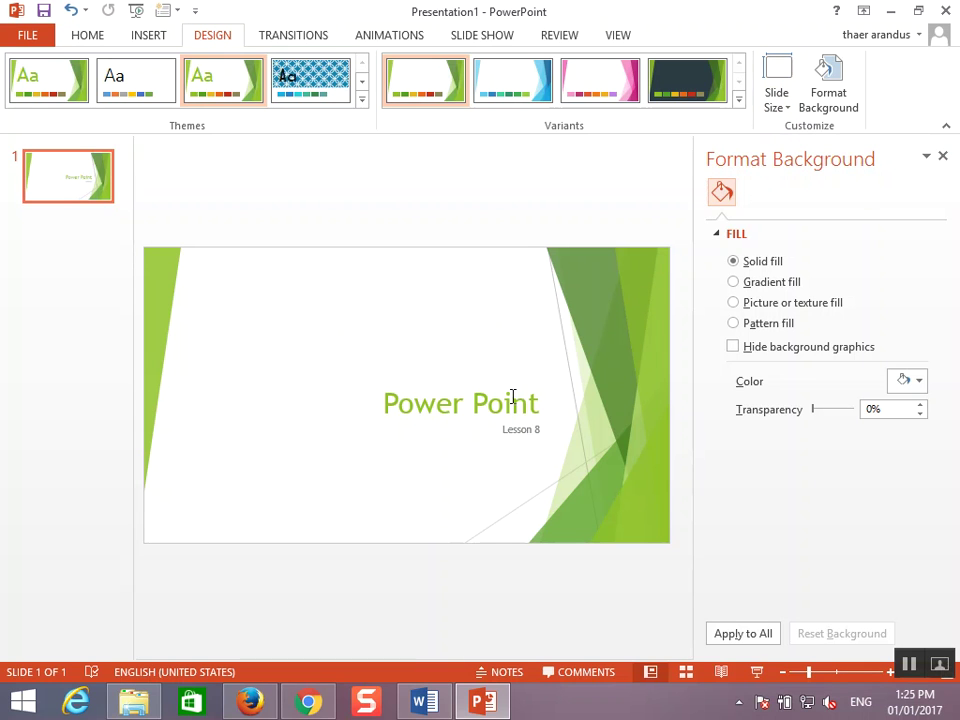
Show the standard, widescreen and custom slide size choices.
{"action": "left_click", "coordinate": [782, 101]}
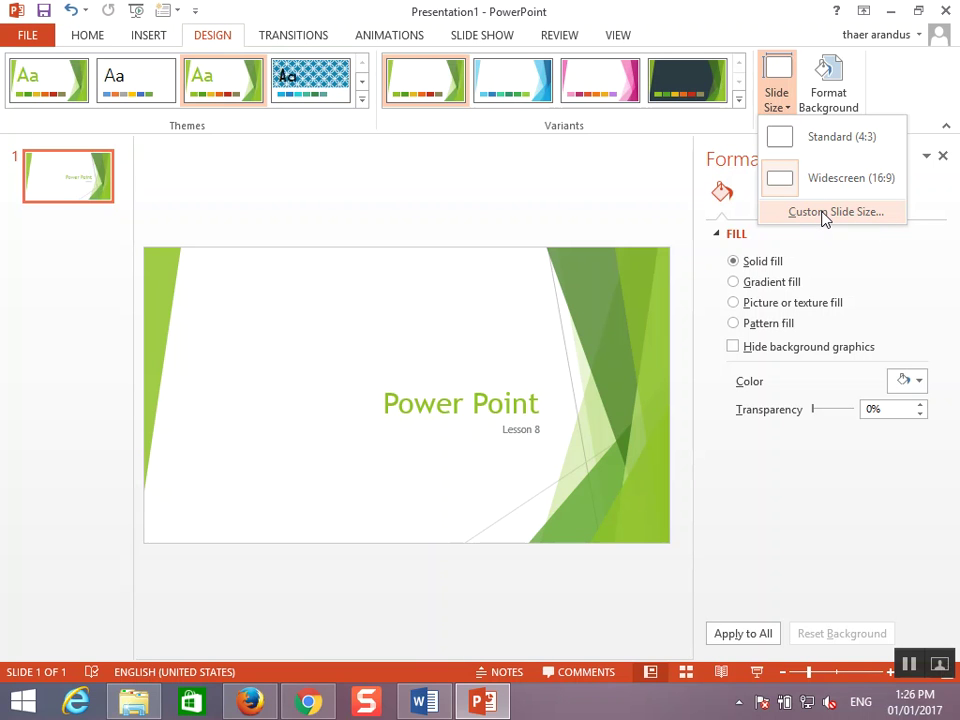
Choose A4 Paper (210x297 mm) in the Custom Slide Size settings.
{"action": "left_click", "coordinate": [824, 214]}
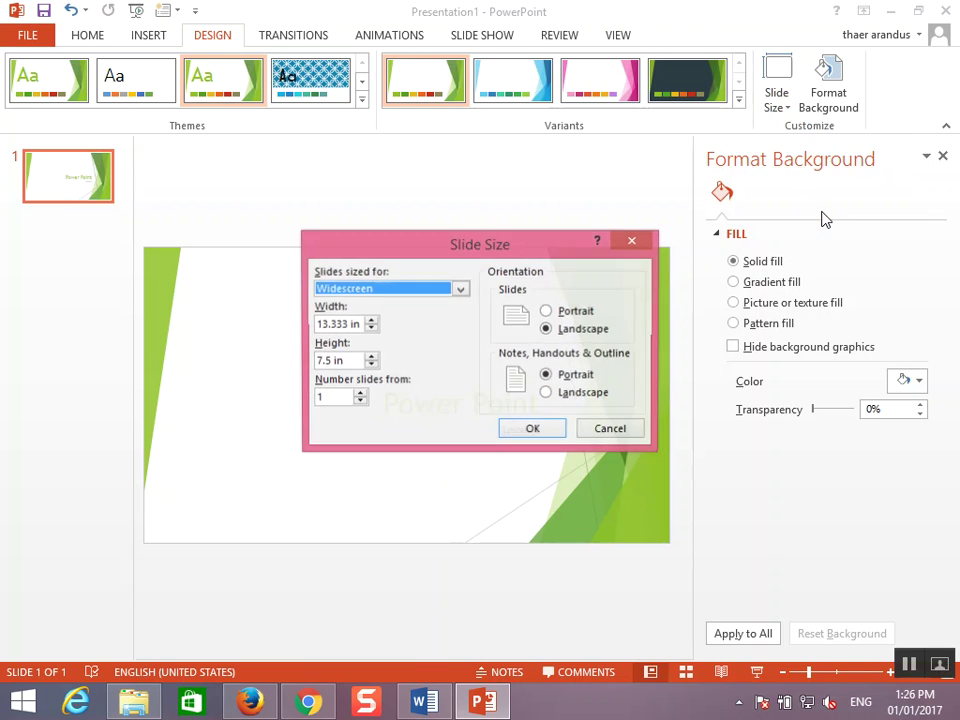
{"action": "left_click", "coordinate": [461, 290]}
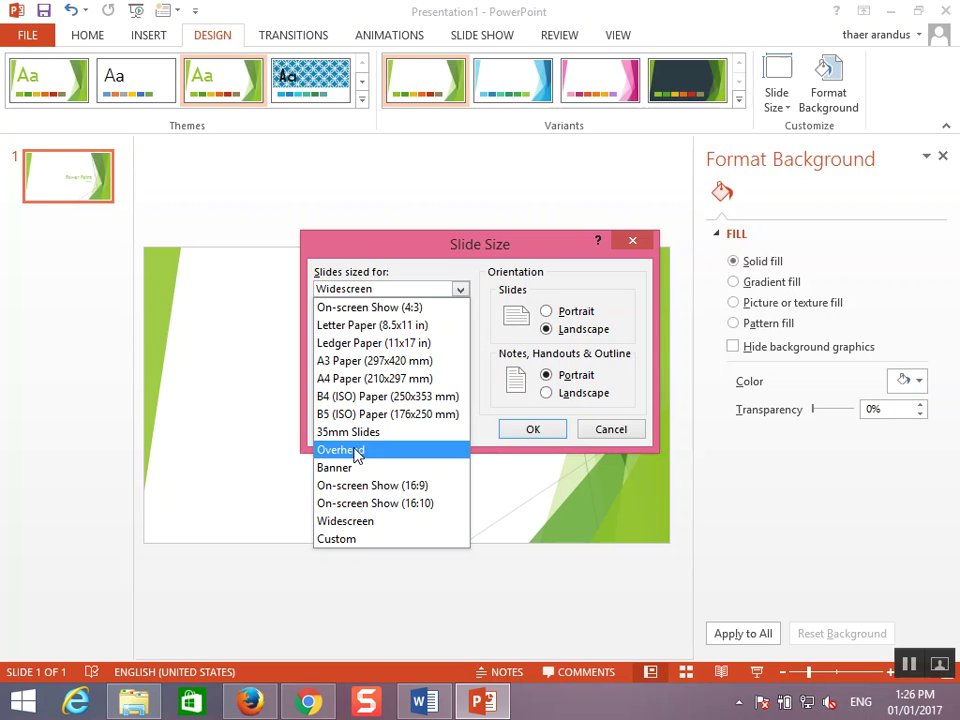
{"action": "left_click", "coordinate": [348, 379]}
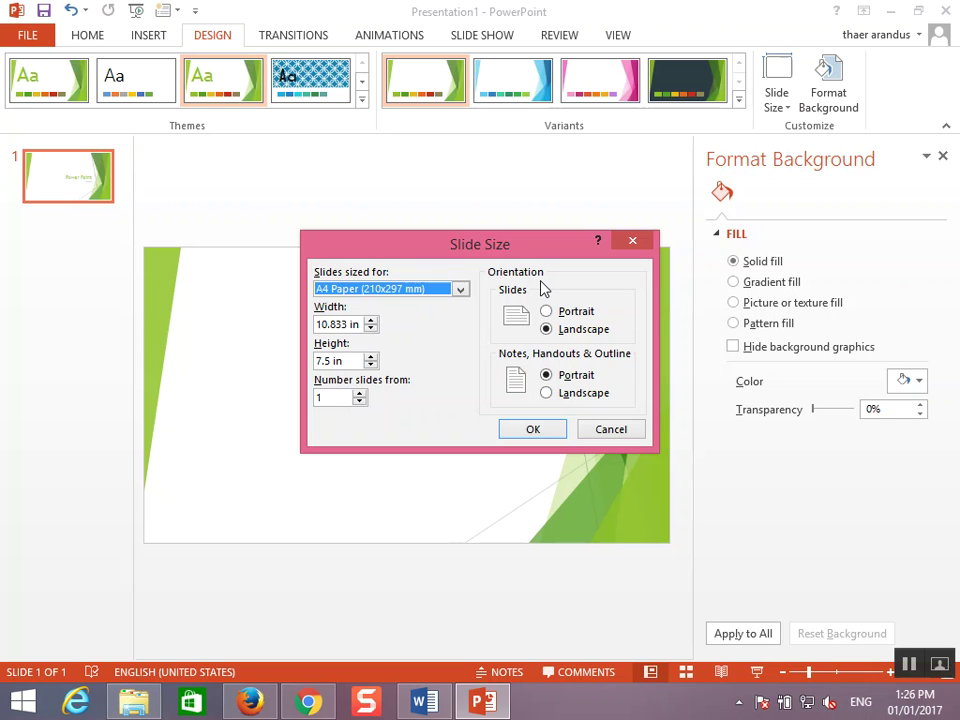
Set the A4 slide orientation to Portrait, giving 7.5 × 10.833 in.
{"action": "left_click", "coordinate": [547, 311]}
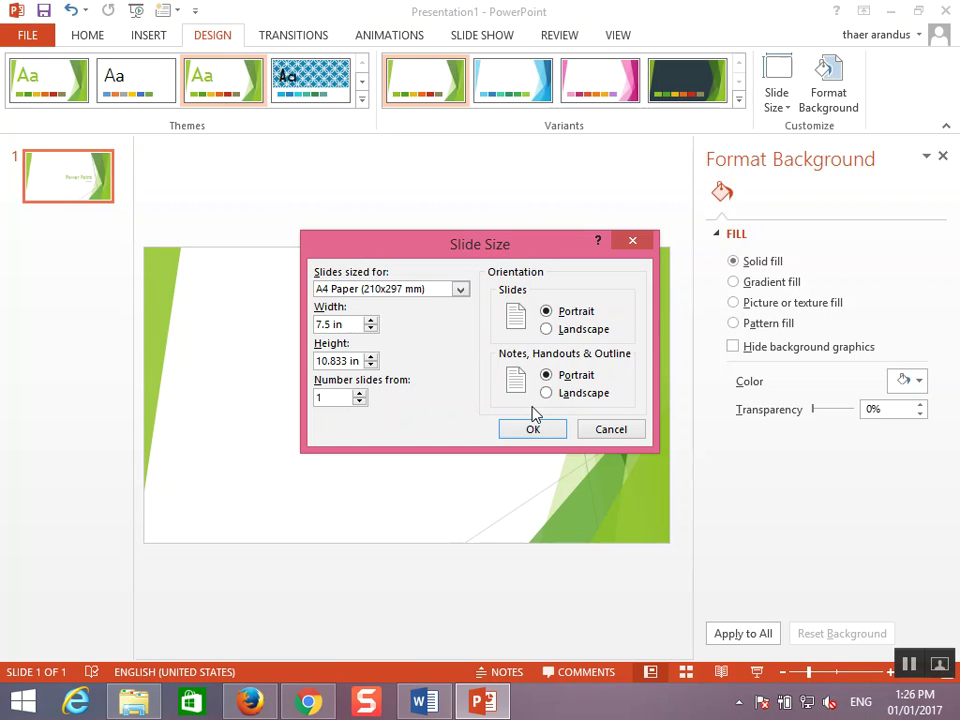
{"action": "left_click", "coordinate": [563, 338]}
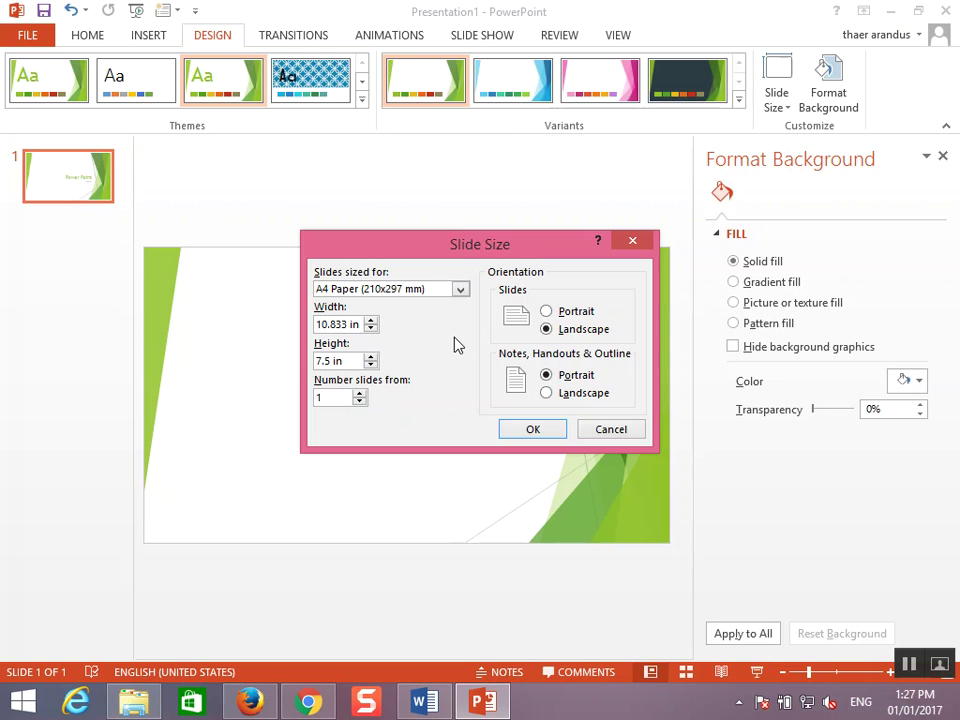
{"action": "left_click", "coordinate": [546, 312]}
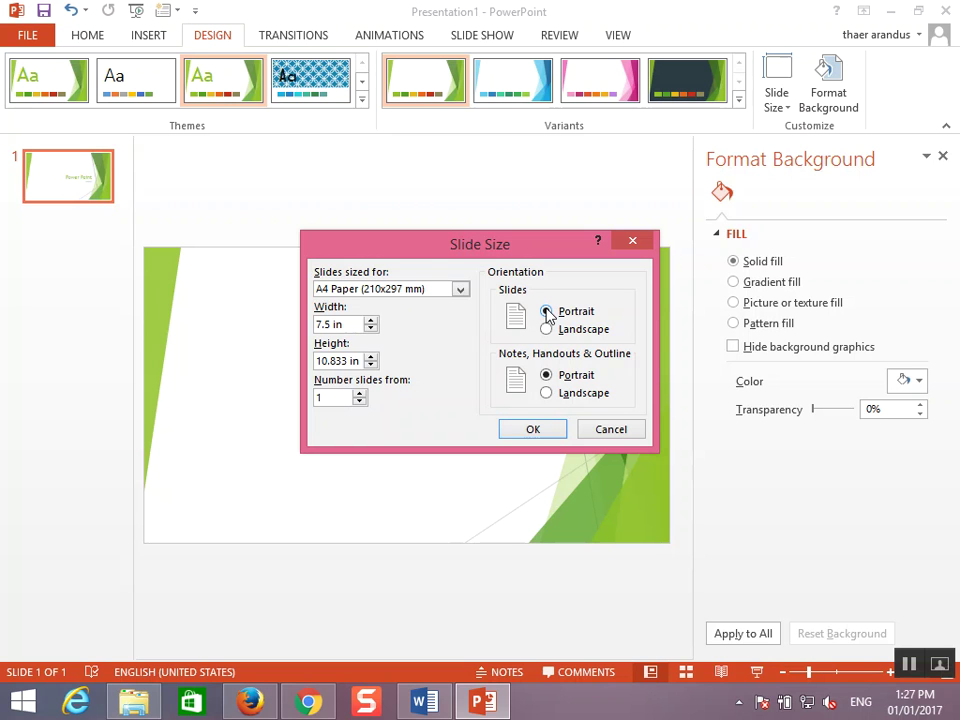
Apply the A4 portrait size, choosing Ensure Fit to scale content down.
{"action": "left_click", "coordinate": [533, 432]}
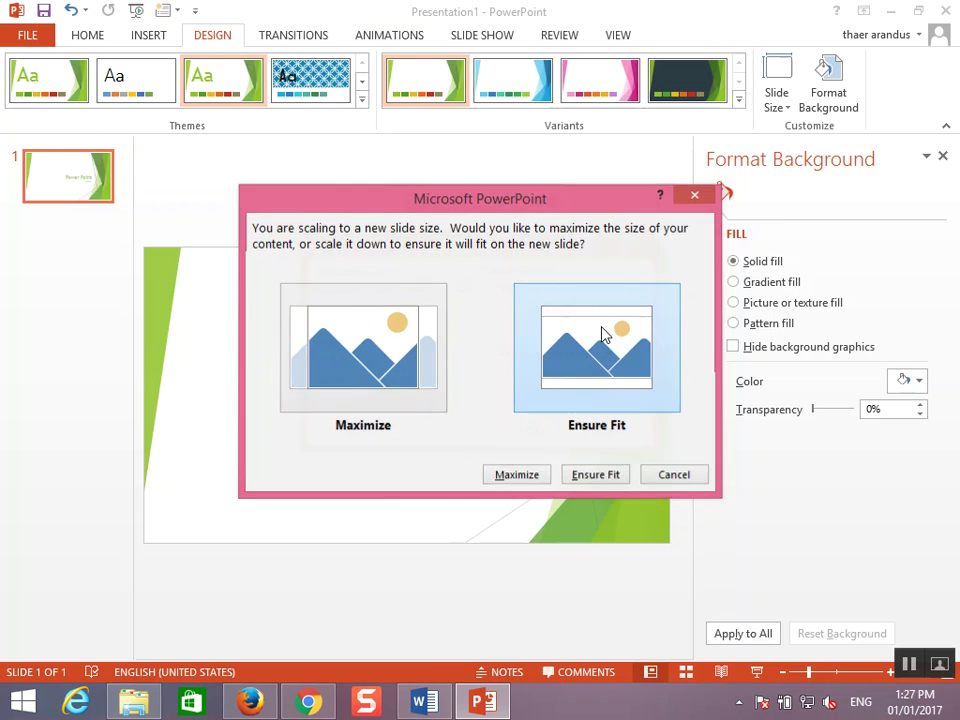
{"action": "left_click", "coordinate": [603, 333]}
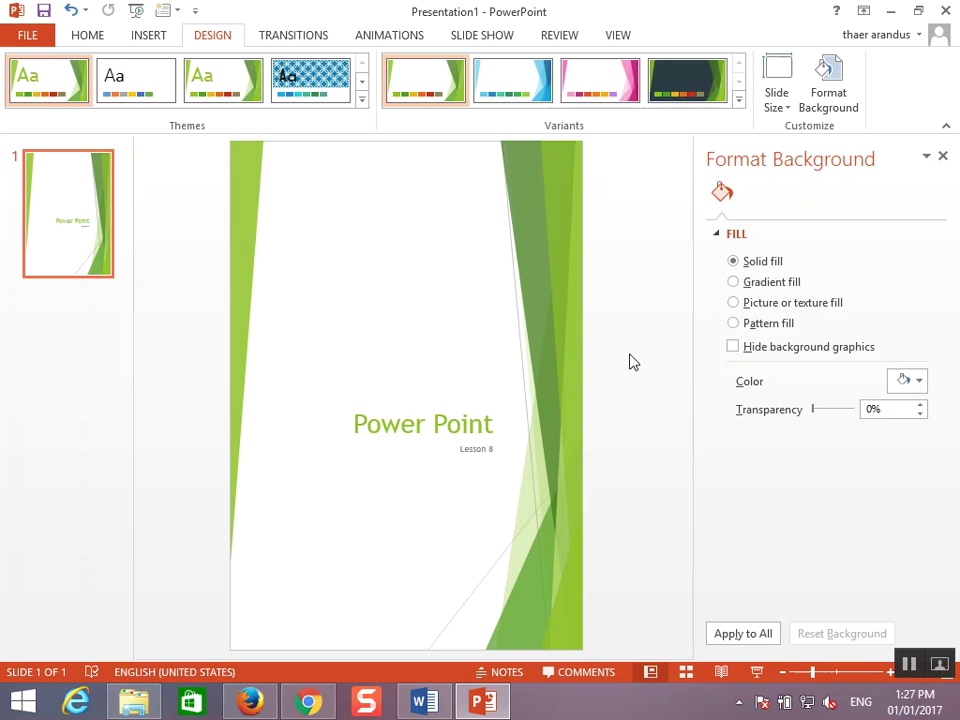
Switch to Word to view the Practice 10.docx exercise list.
{"action": "left_click", "coordinate": [425, 702]}
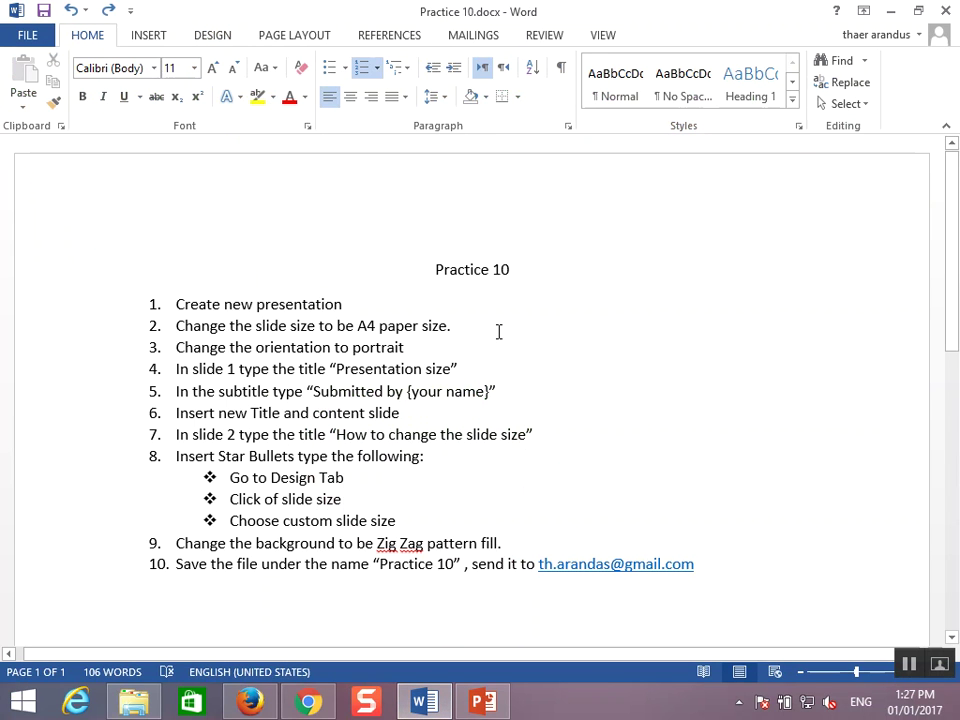